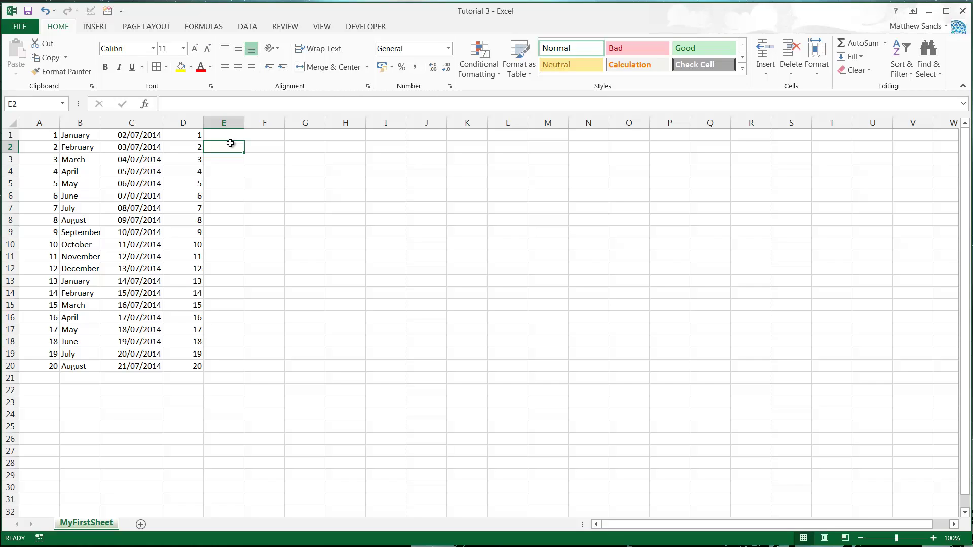
Step: Start a formula with an equals sign in cell D21, below the column D numbers 1–20
click(228, 136)
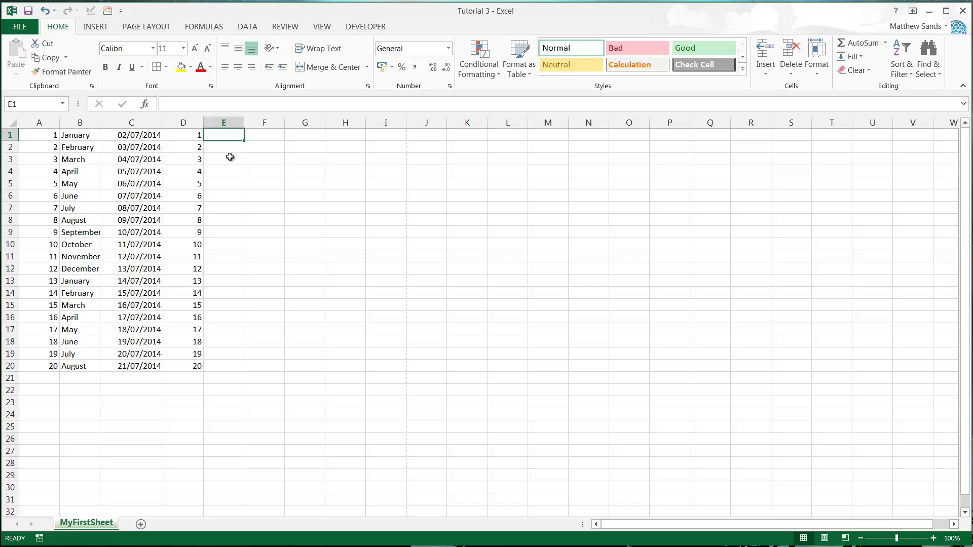
click(186, 378)
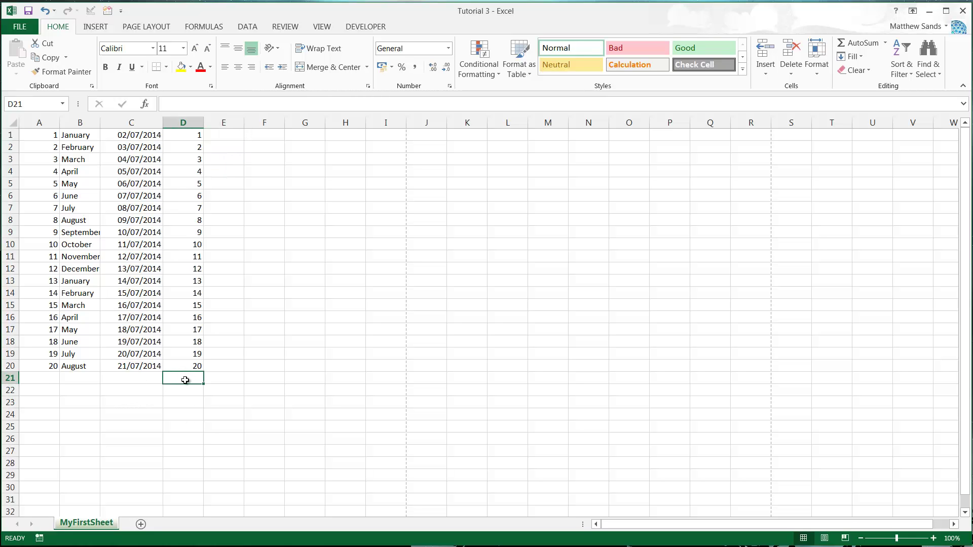
text(=)
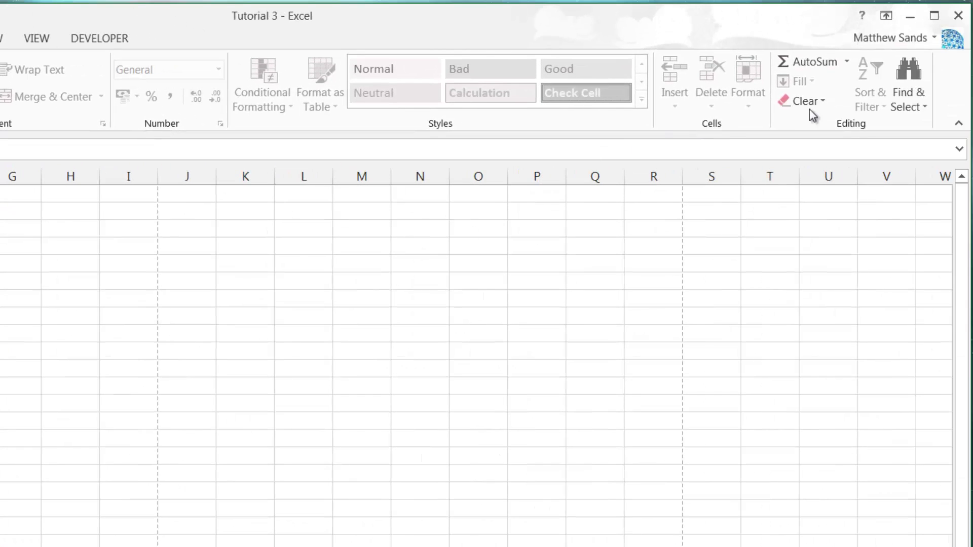
Step: Show the AutoSum list of quick calculations: Sum, Average, Count Numbers, Max, Min, More Functions
click(846, 62)
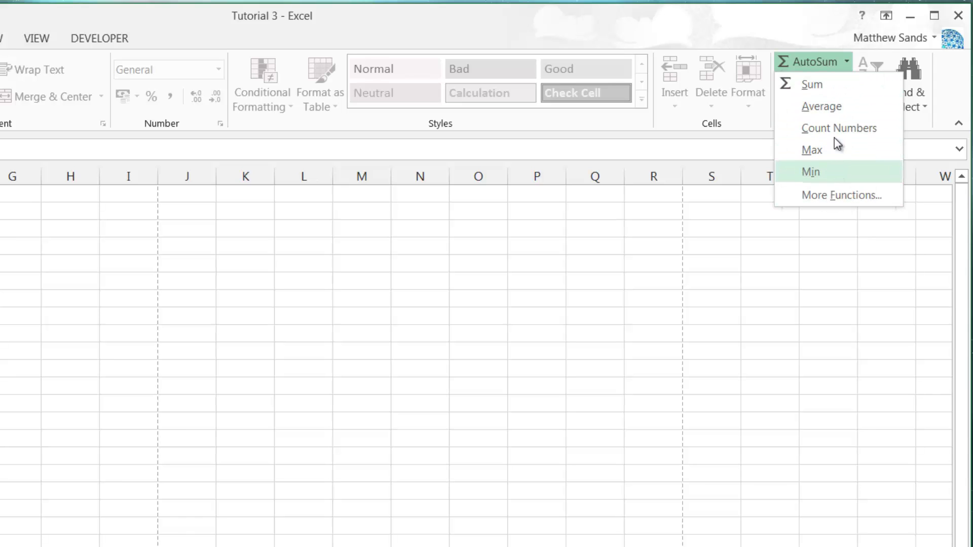
Step: In Insert Function, set the category to All and scroll to the COUNT functions
click(833, 196)
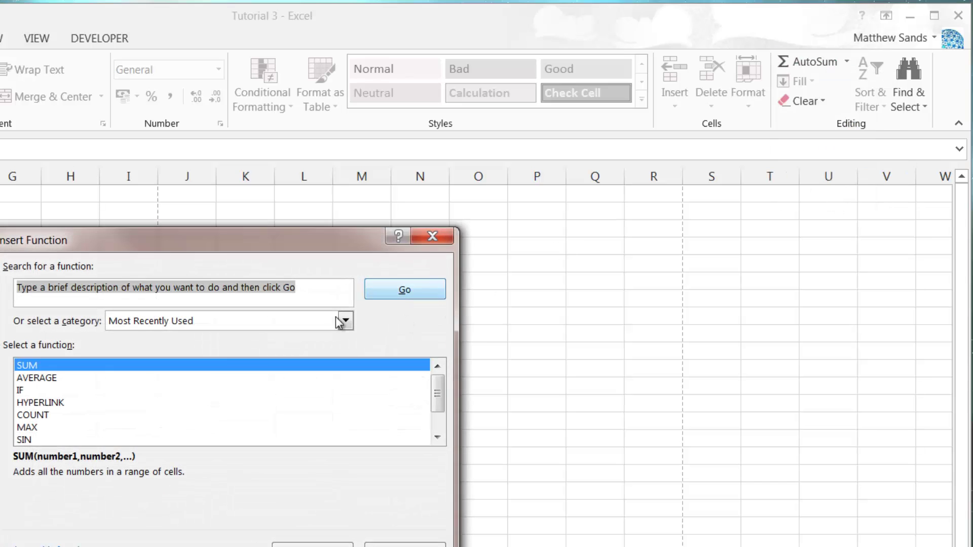
click(32, 414)
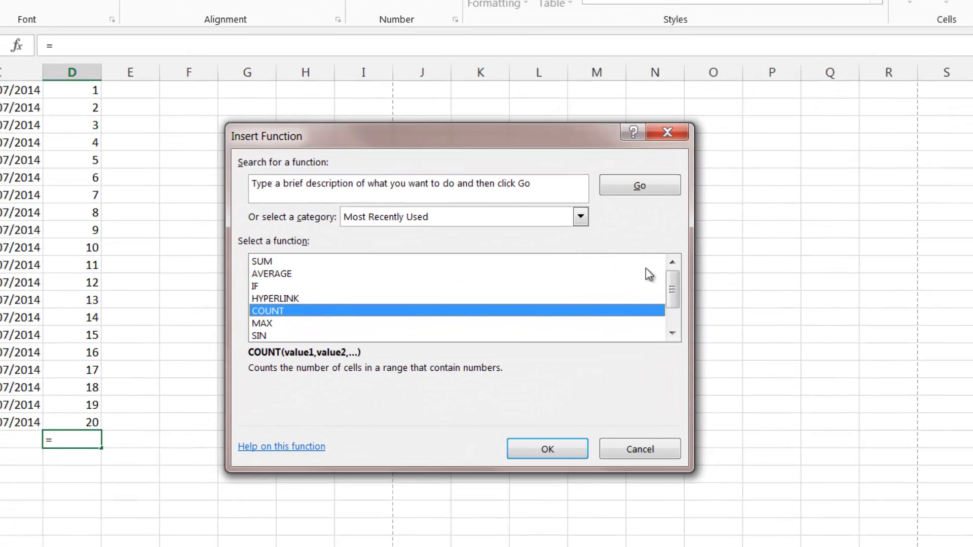
mouse_move(674, 287)
mouse_down()
mouse_move(674, 310)
mouse_move(673, 287)
mouse_up()
click(580, 217)
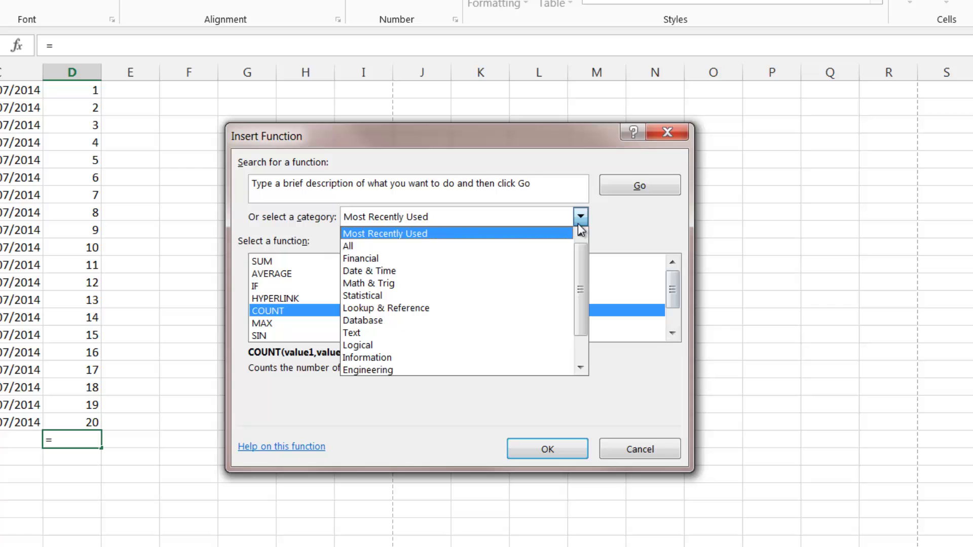
click(554, 244)
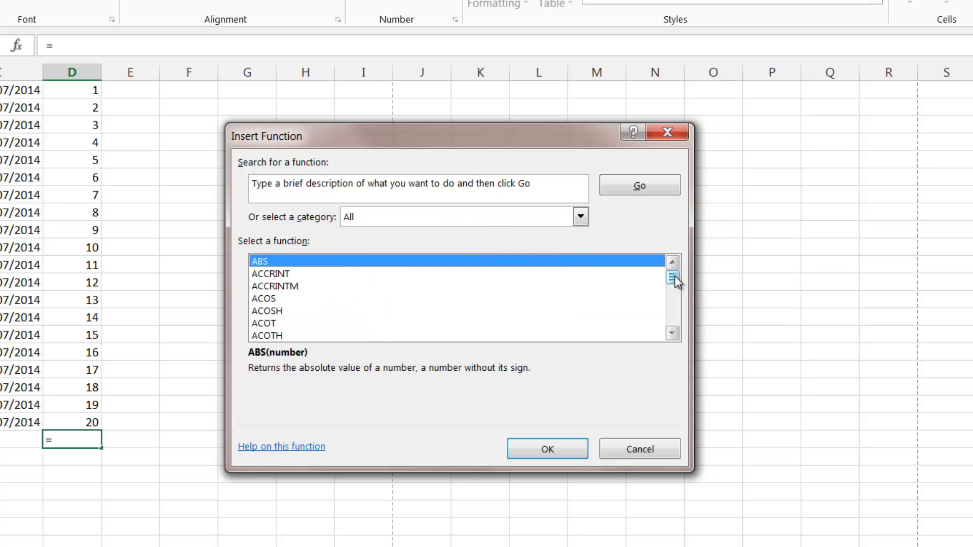
mouse_move(674, 279)
mouse_down()
mouse_move(674, 324)
mouse_move(674, 275)
mouse_move(673, 291)
mouse_up()
scroll(472, 256, up, 1)
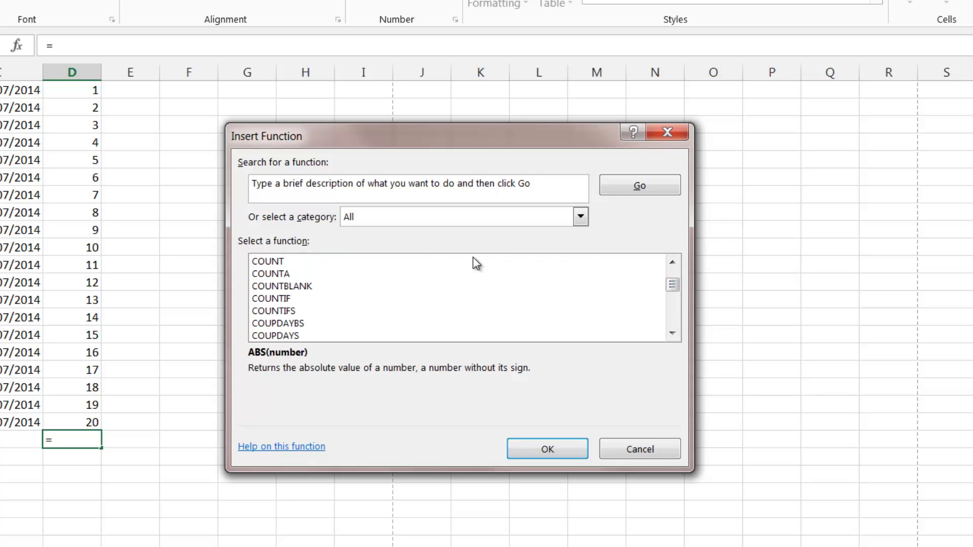
Step: Choose COUNT after previewing COUNTA and other counting functions, proposing D1:D20 with result 20
click(314, 265)
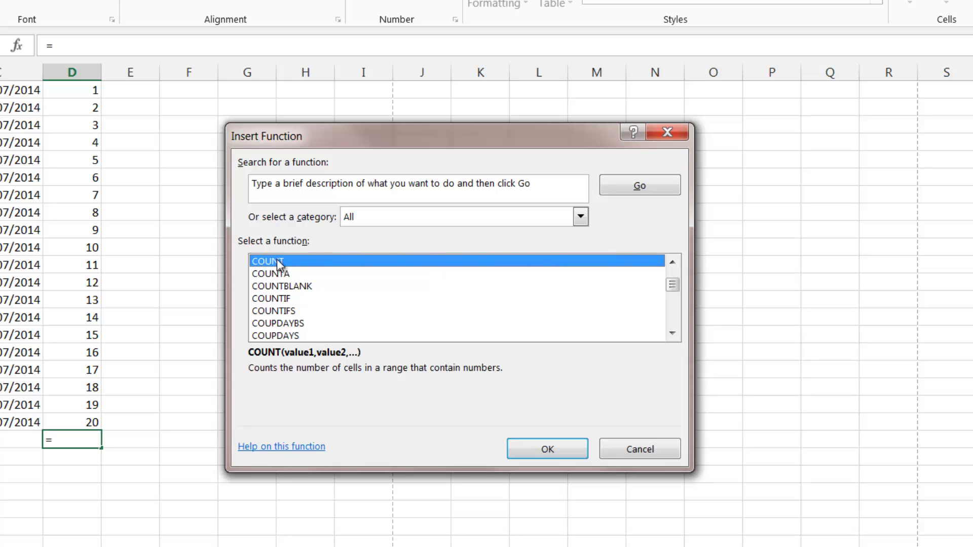
click(289, 273)
click(300, 286)
click(318, 299)
click(307, 323)
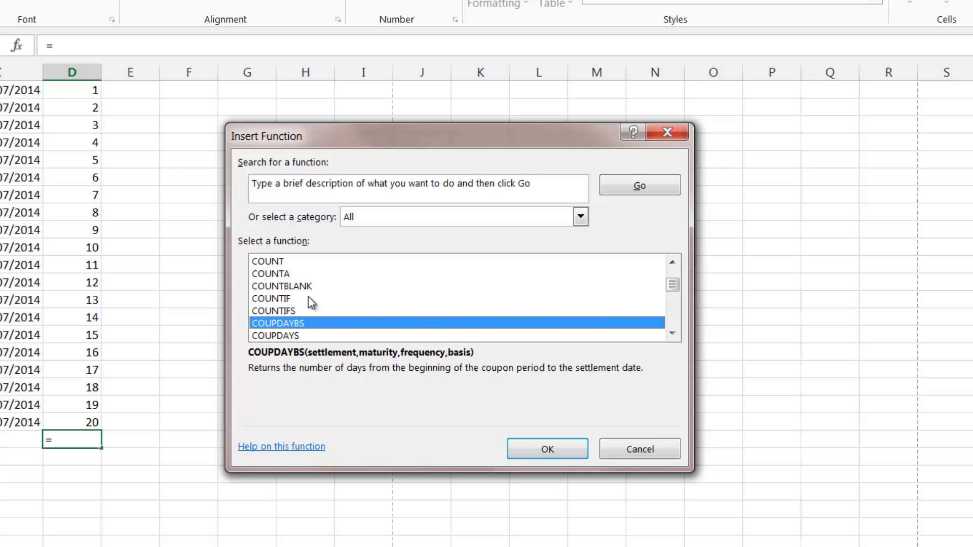
click(308, 298)
drag(311, 288, 309, 263)
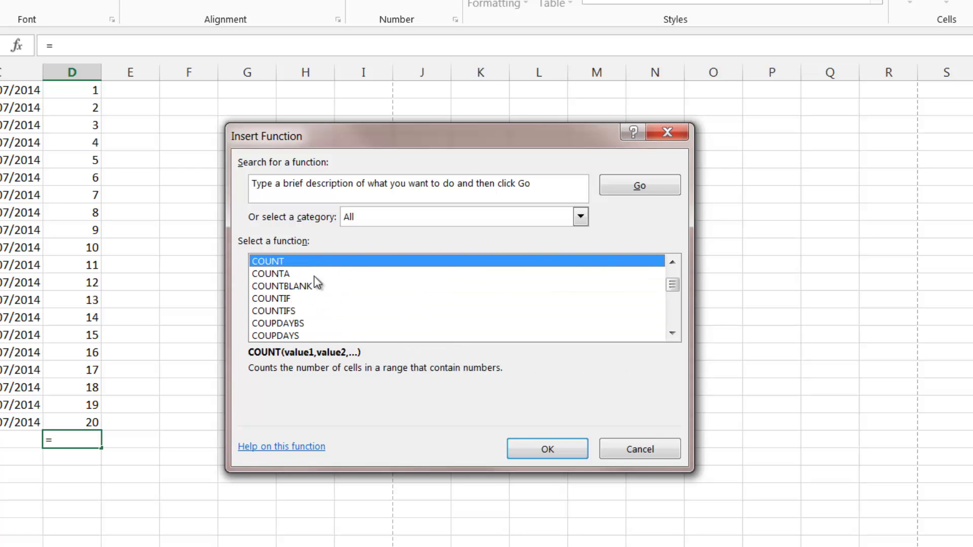
click(517, 450)
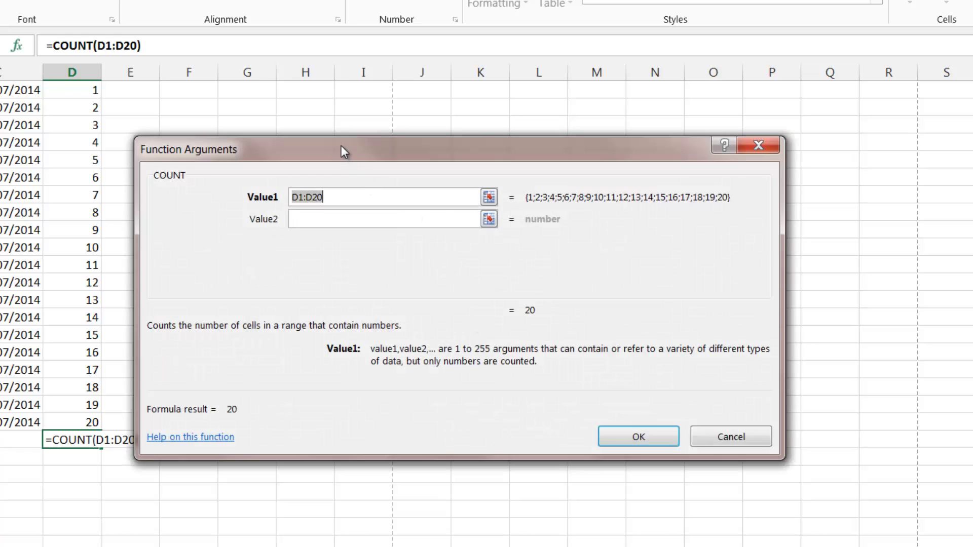
Step: Move the COUNT arguments window aside, reselect D1:D20 in Value1, and collapse it
drag(342, 145, 336, 138)
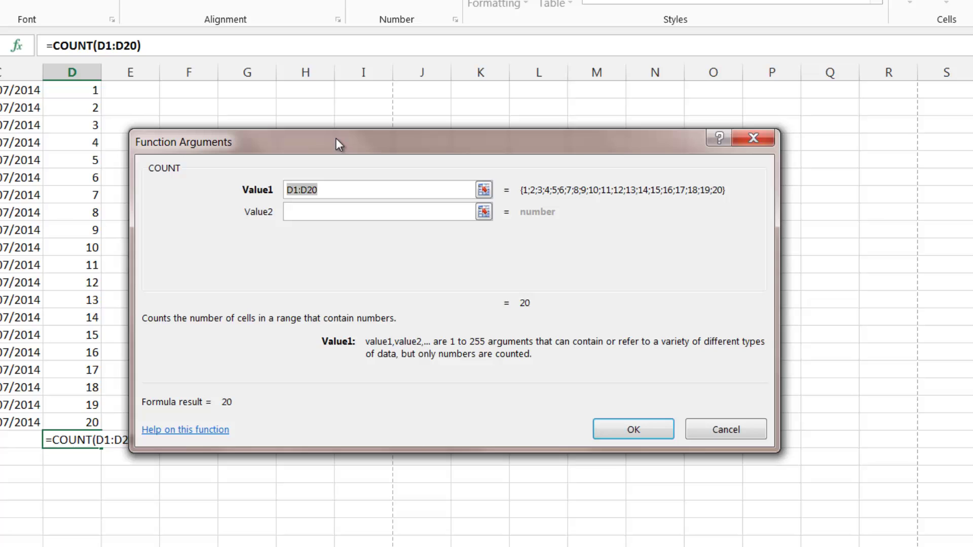
click(363, 212)
click(324, 236)
click(321, 255)
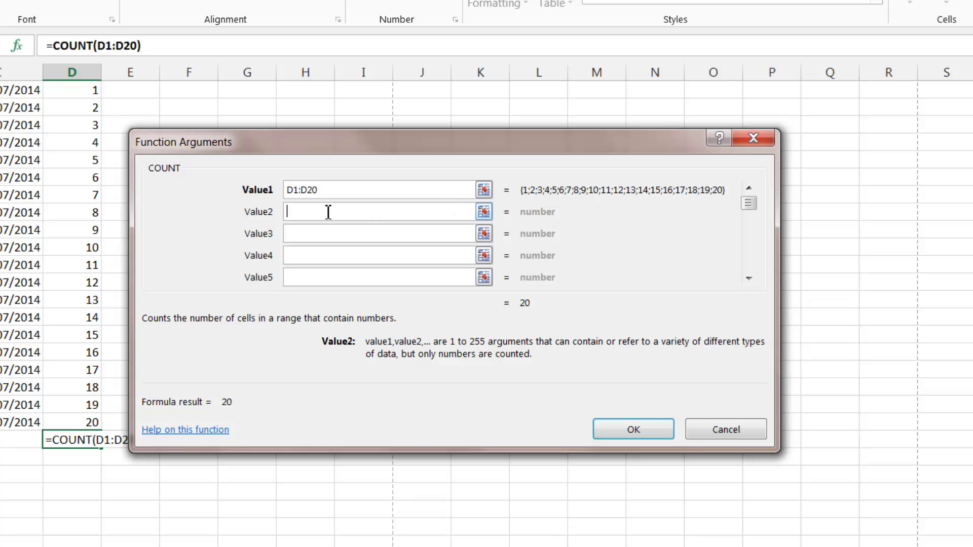
double_click(308, 185)
click(484, 190)
Step: Select D1:D20 on the sheet and retype D1:D20 as COUNT's range
drag(60, 91, 81, 422)
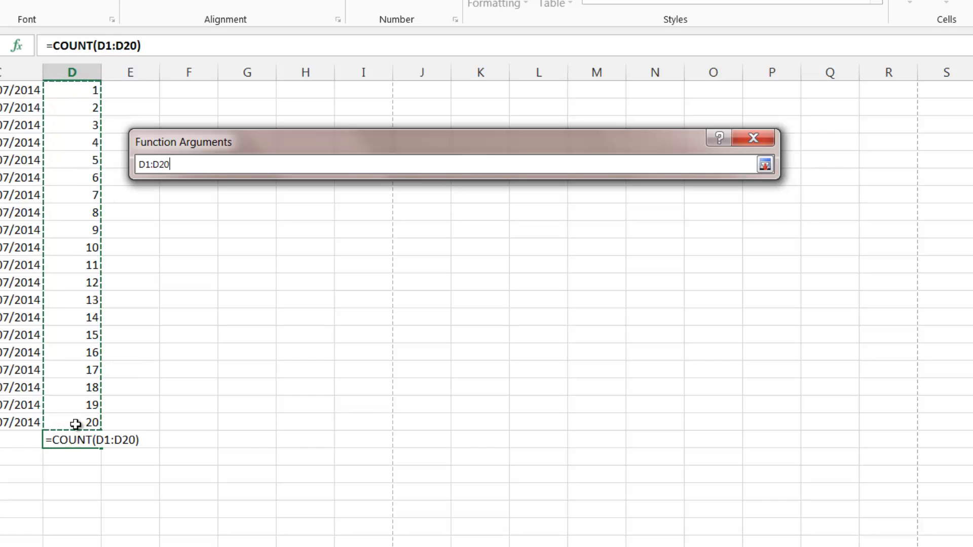
click(78, 91)
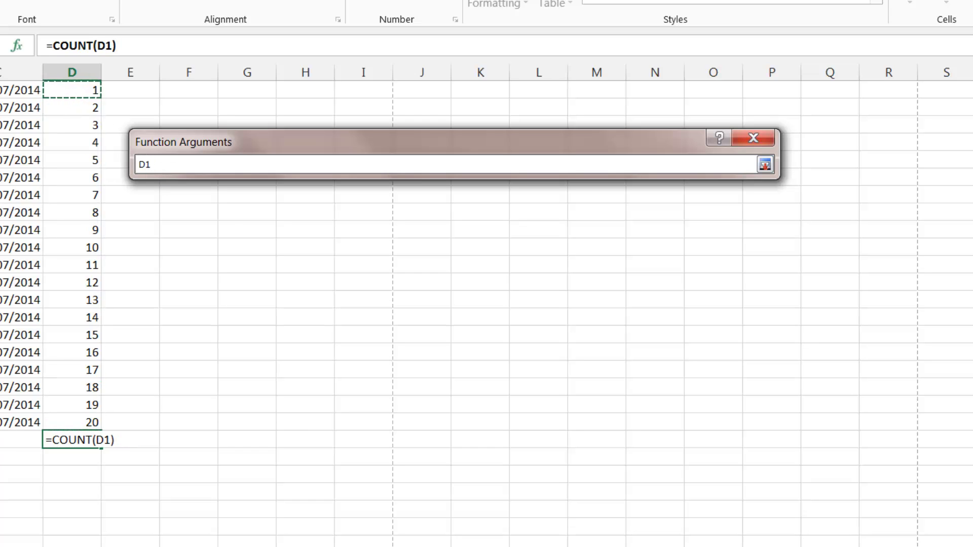
shift+click(74, 423)
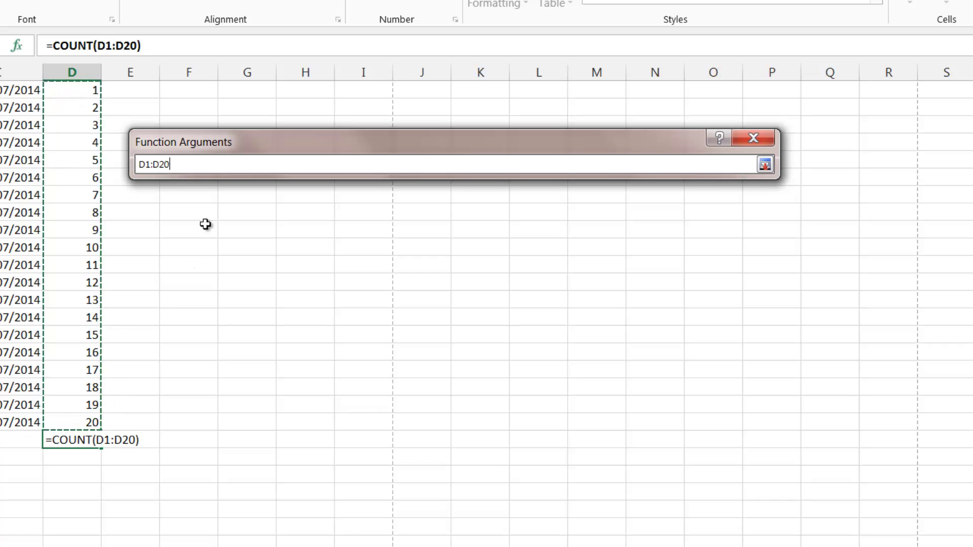
drag(175, 163, 115, 161)
text(D1)
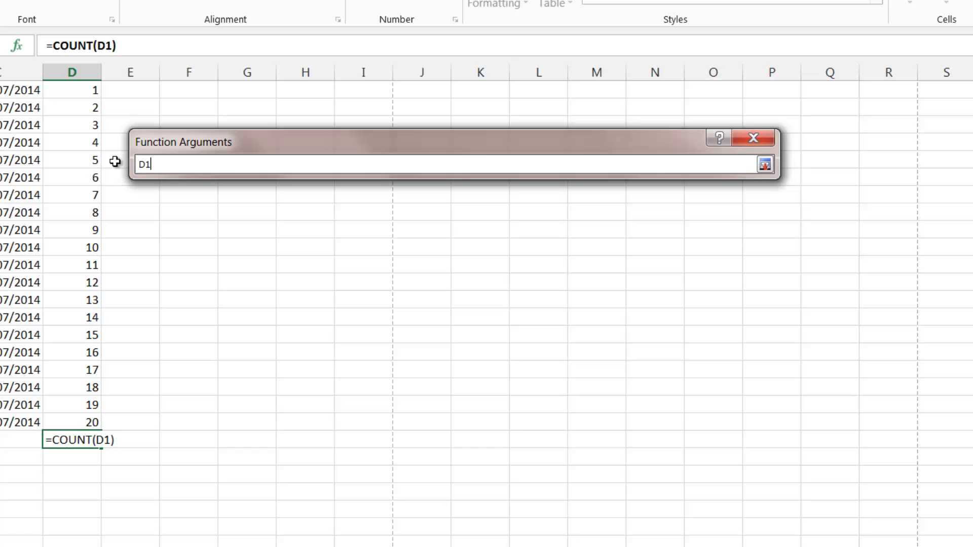
text(:D20)
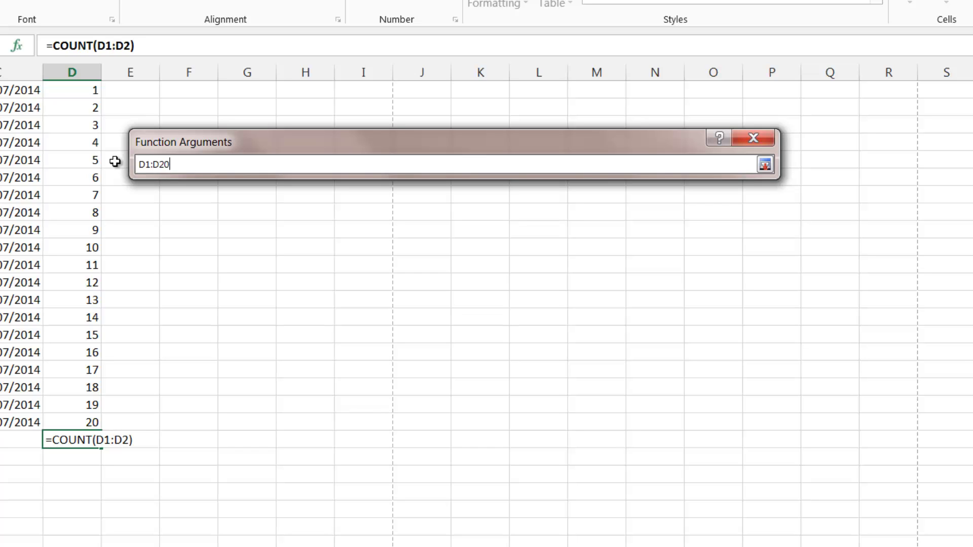
Step: Confirm =COUNT(D1:D20) in D21 showing 20, then check it against the highlighted range D1:D20
click(767, 161)
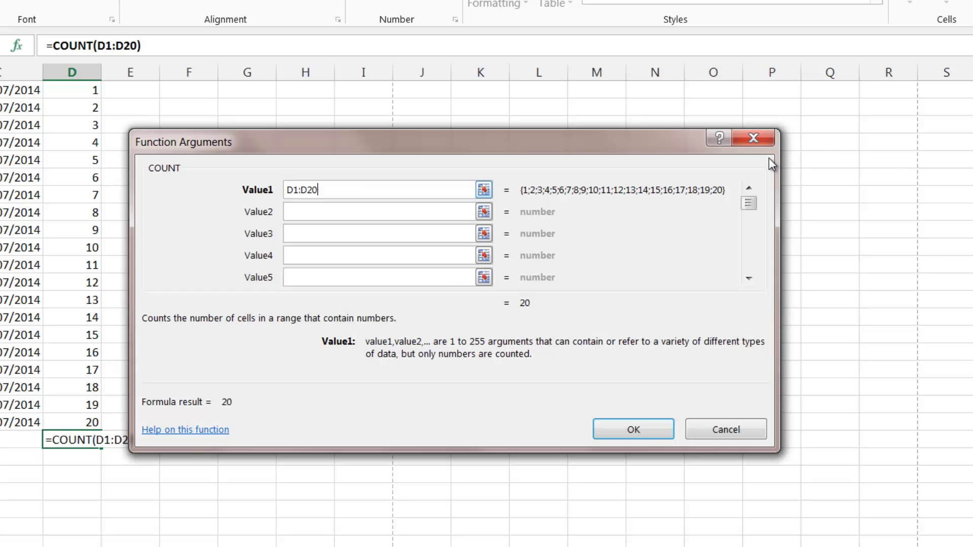
click(628, 430)
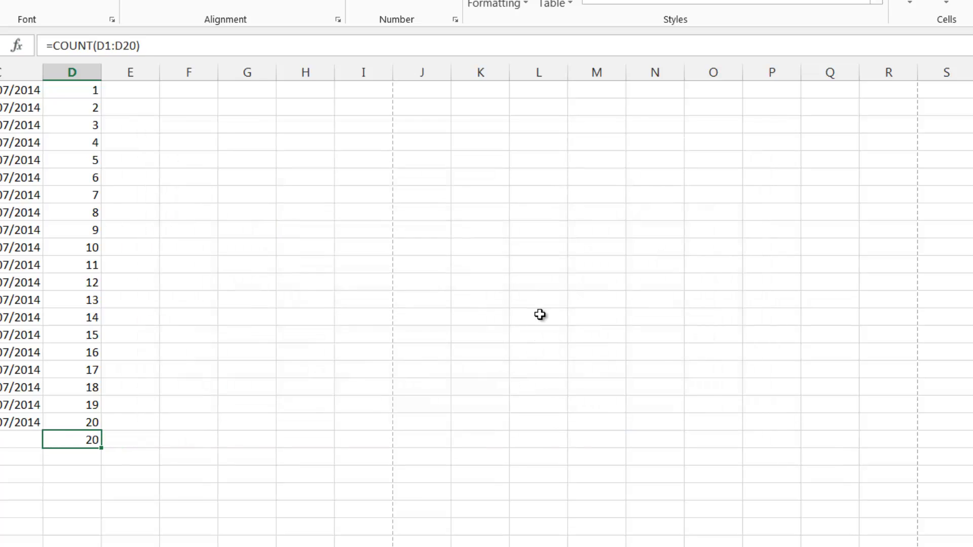
click(193, 421)
click(91, 436)
click(182, 472)
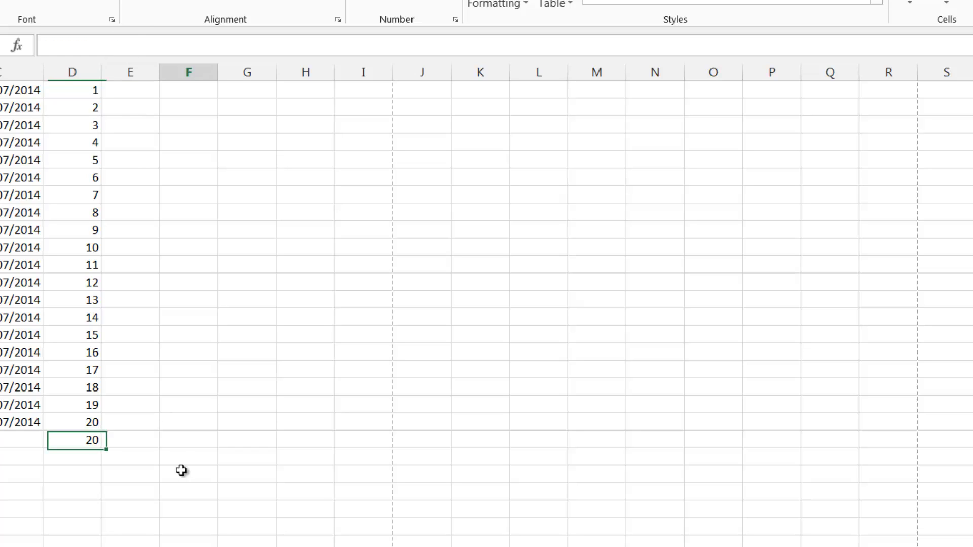
click(187, 440)
click(89, 441)
click(89, 420)
drag(90, 422, 83, 82)
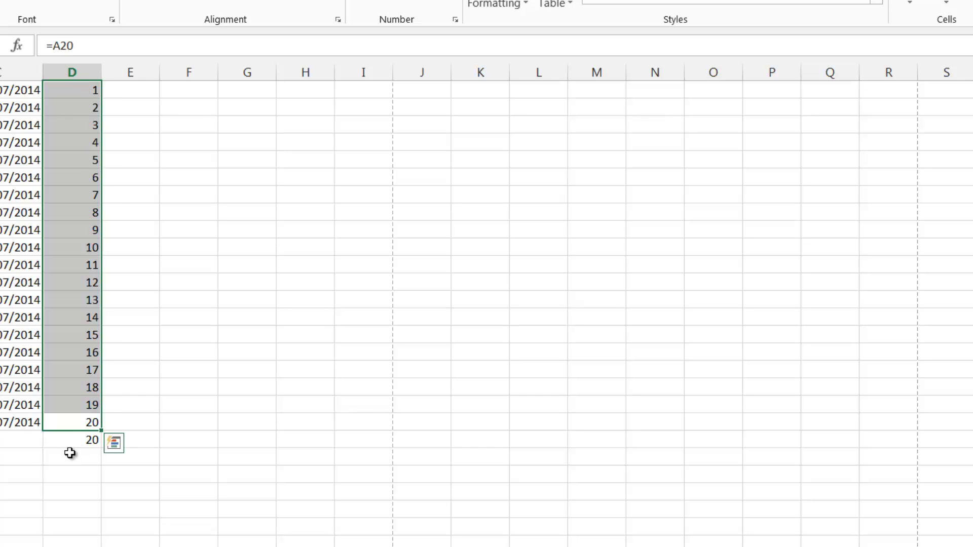
click(76, 438)
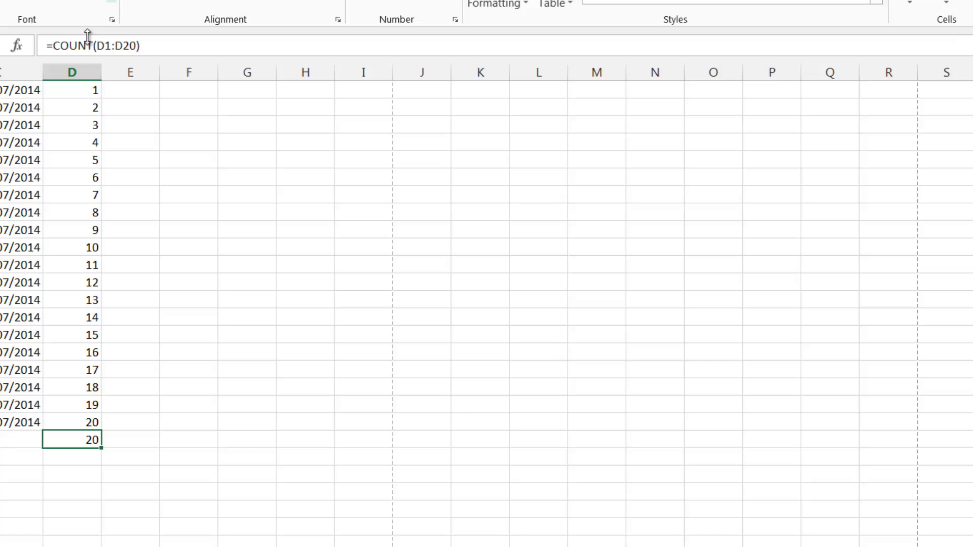
Step: Retype D21's formula by hand as =COUNT(D1:D20) in the formula bar
drag(149, 46, 52, 45)
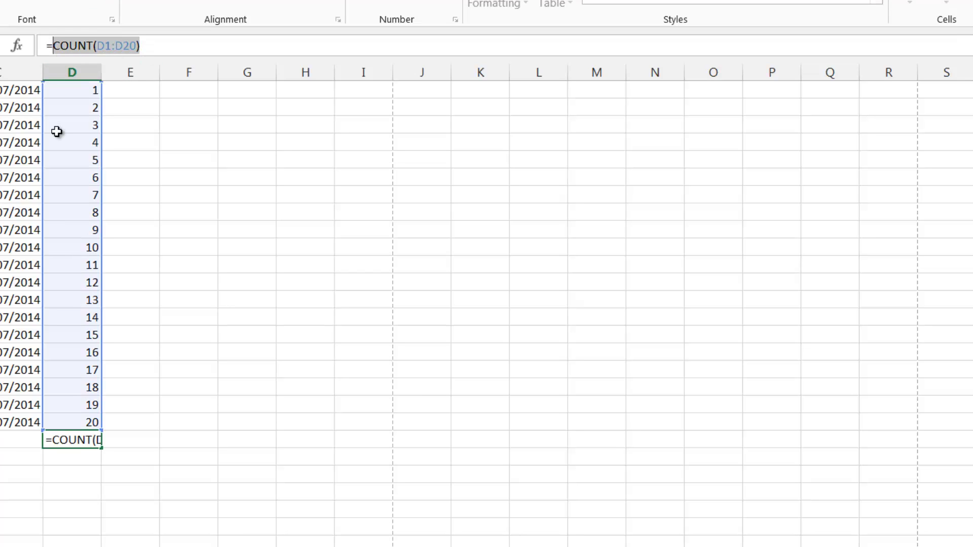
text(COUNT()
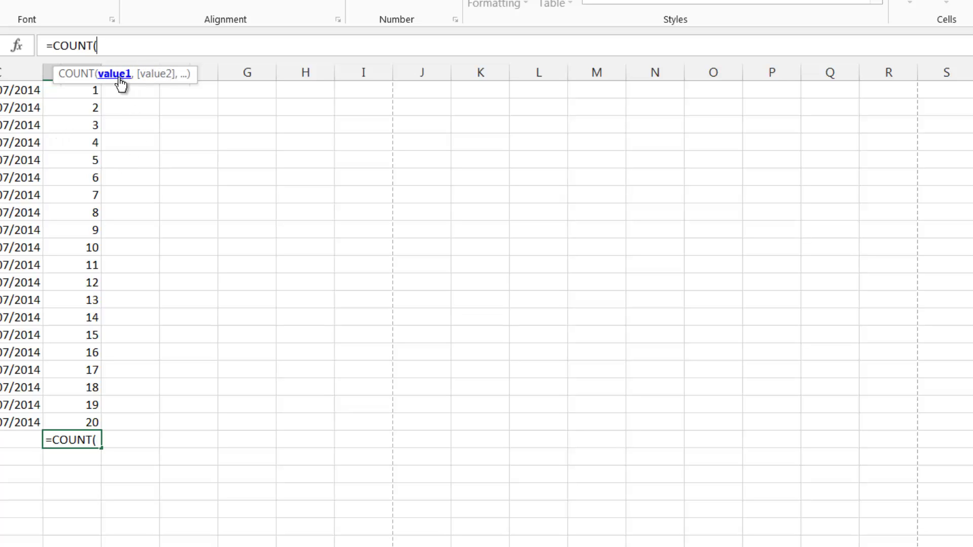
text(D1)
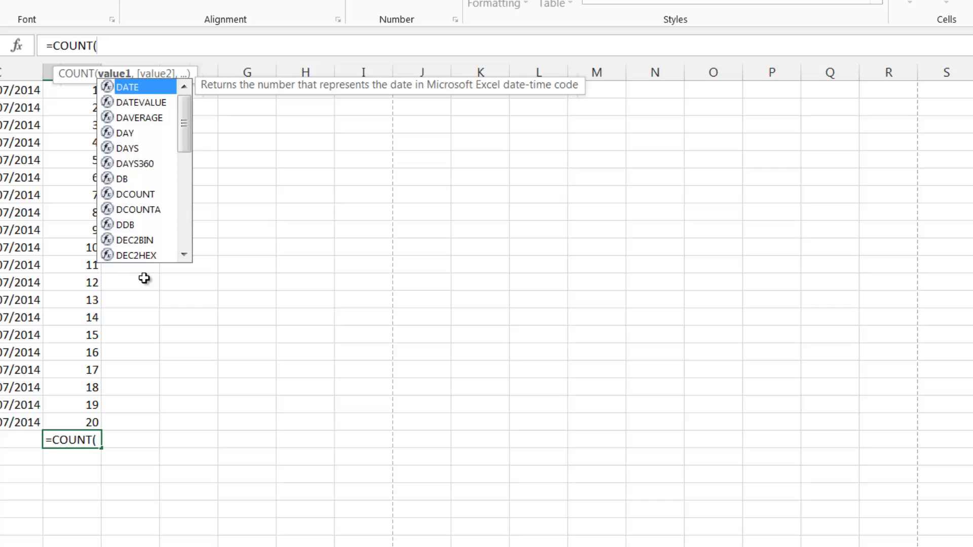
text(:D20))
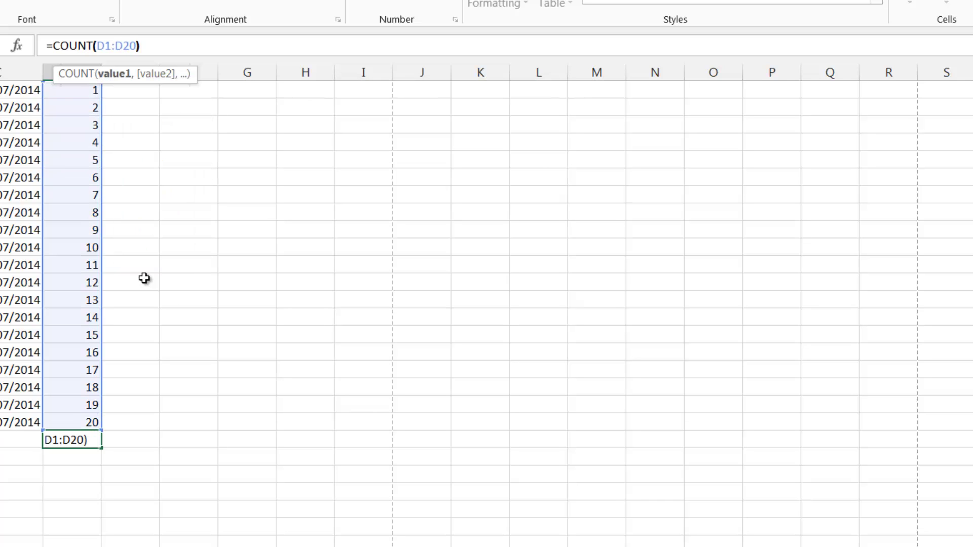
key(Return)
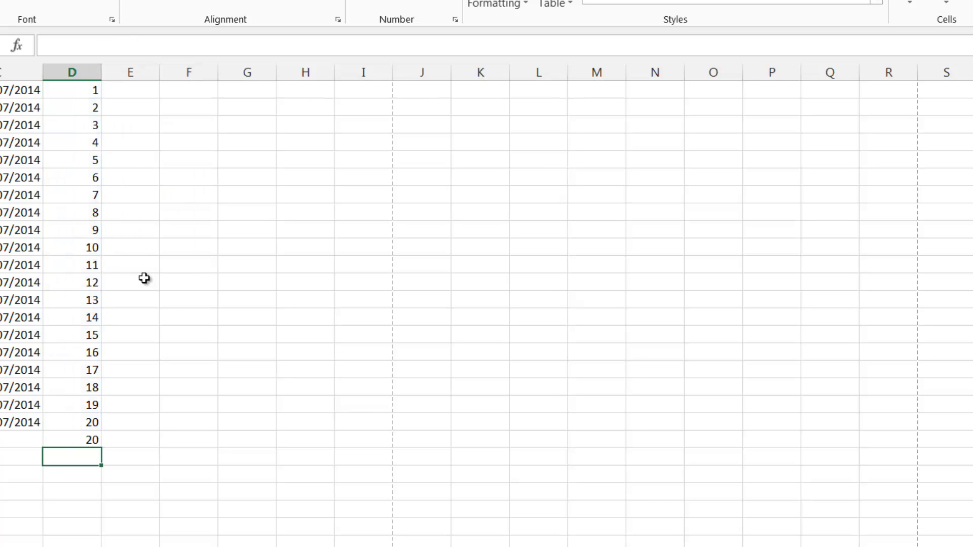
Step: Copy cell D21 with its COUNT formula
click(126, 417)
click(87, 437)
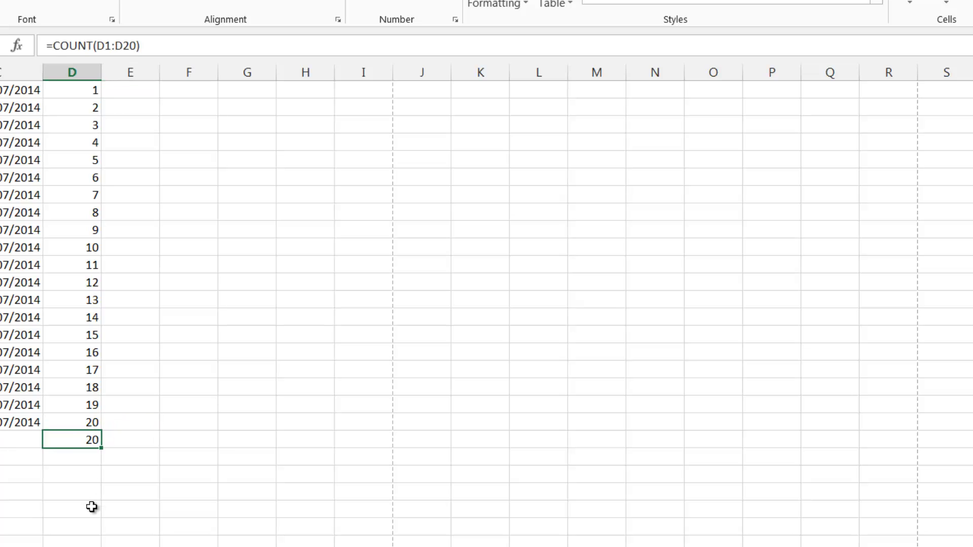
key(ctrl+c)
click(20, 442)
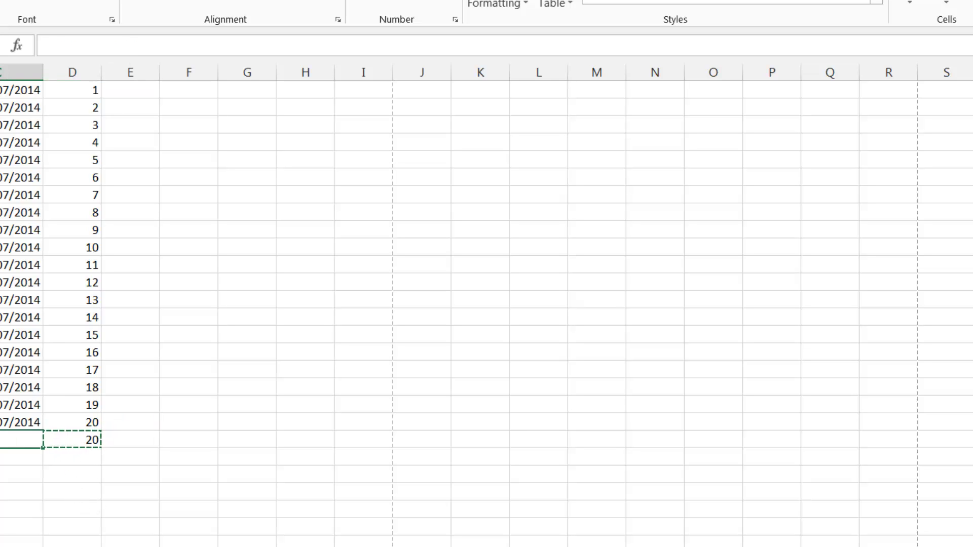
Step: Paste the COUNT formula across A21:D21
click(66, 439)
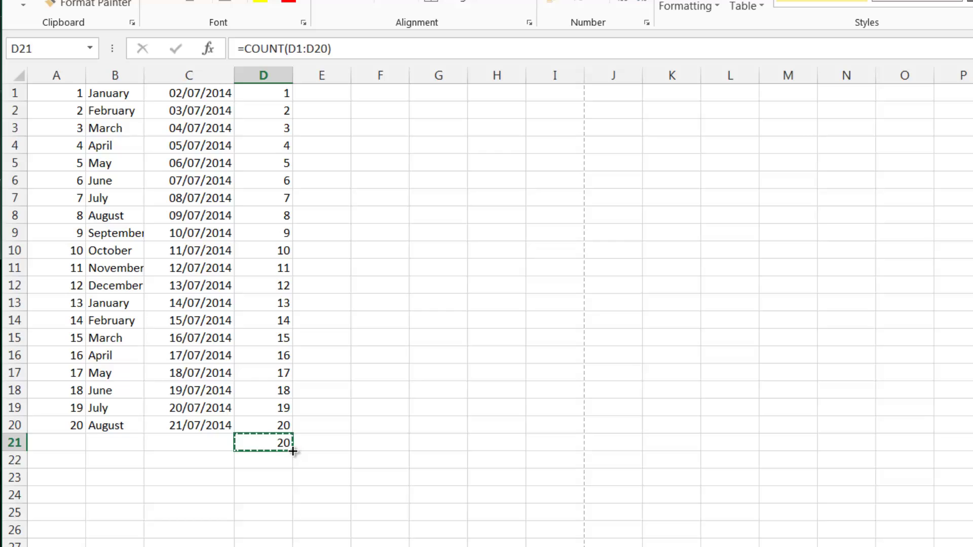
drag(238, 446, 27, 449)
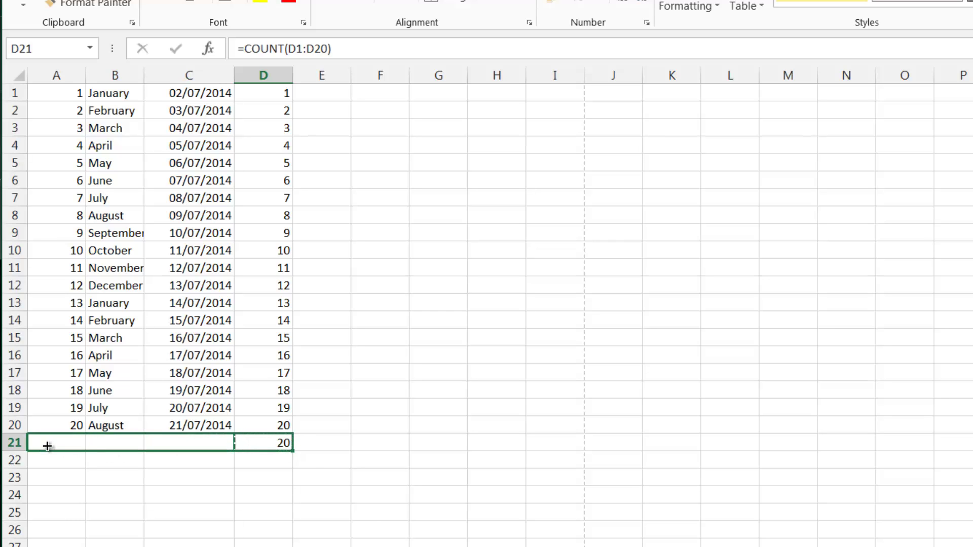
key(ctrl+v)
click(193, 456)
Step: Check row 21's COUNT results: 20 for numbers, 0 for month names, 20 for dates
click(104, 438)
click(81, 442)
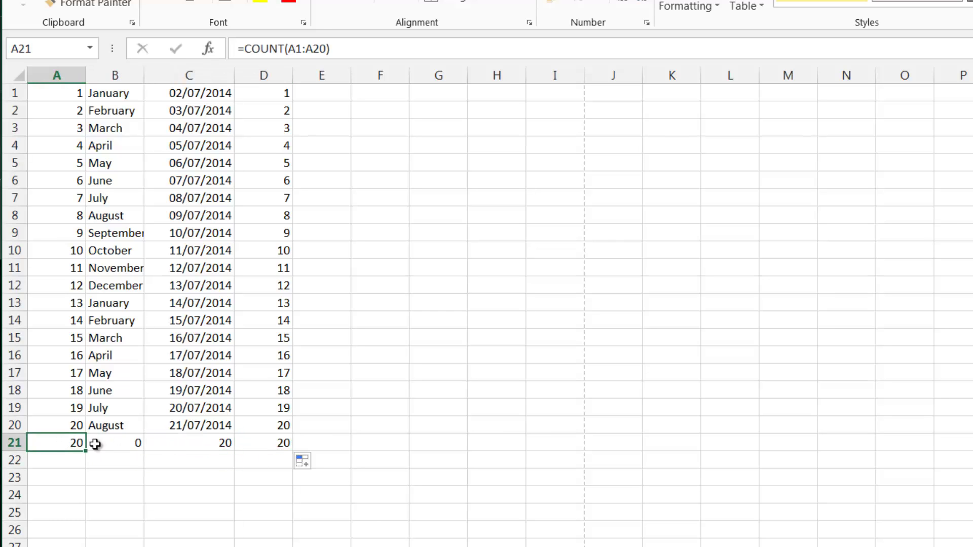
click(119, 443)
click(198, 442)
click(258, 440)
click(216, 444)
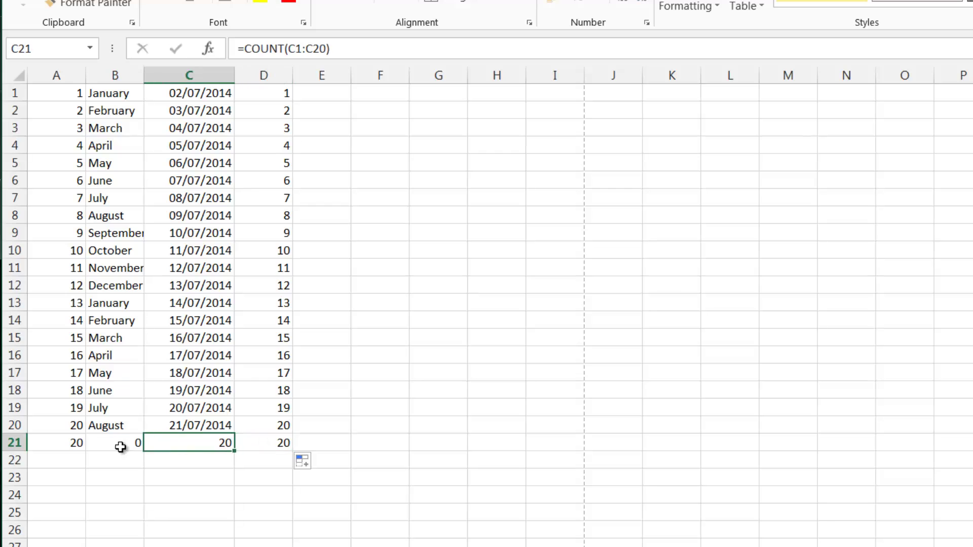
click(120, 445)
click(65, 440)
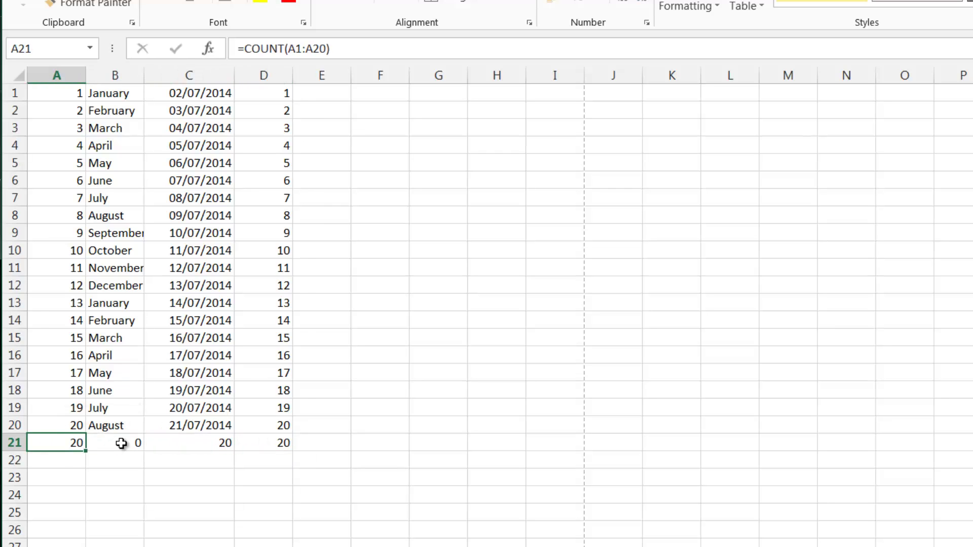
click(121, 443)
drag(113, 423, 111, 123)
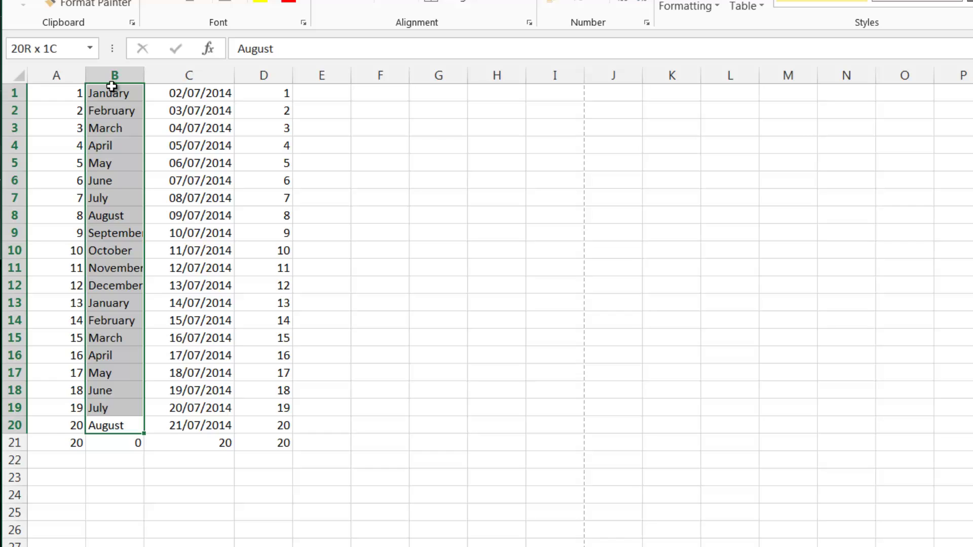
click(76, 443)
drag(72, 426, 86, 126)
Step: Change B21's formula to =COUNTA(B1:B20)
click(81, 444)
click(96, 444)
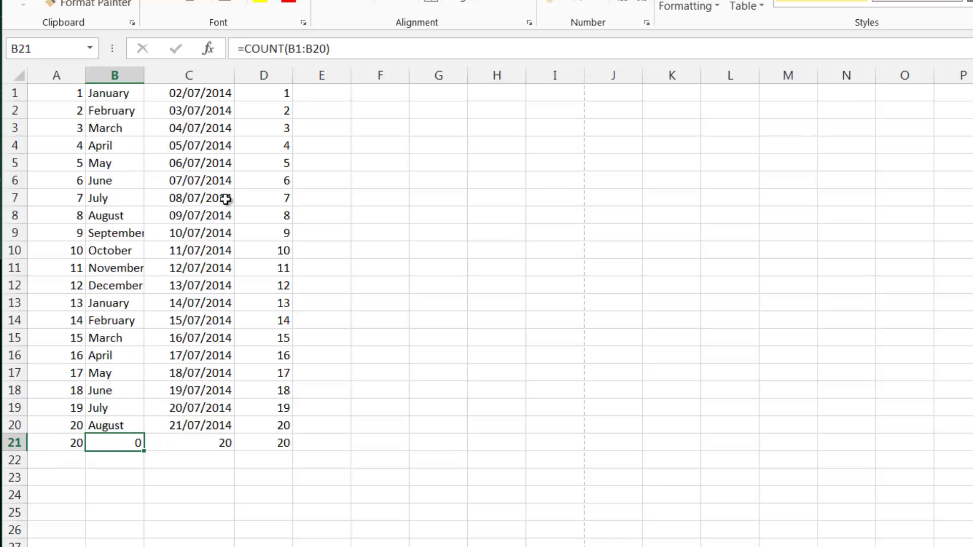
click(286, 49)
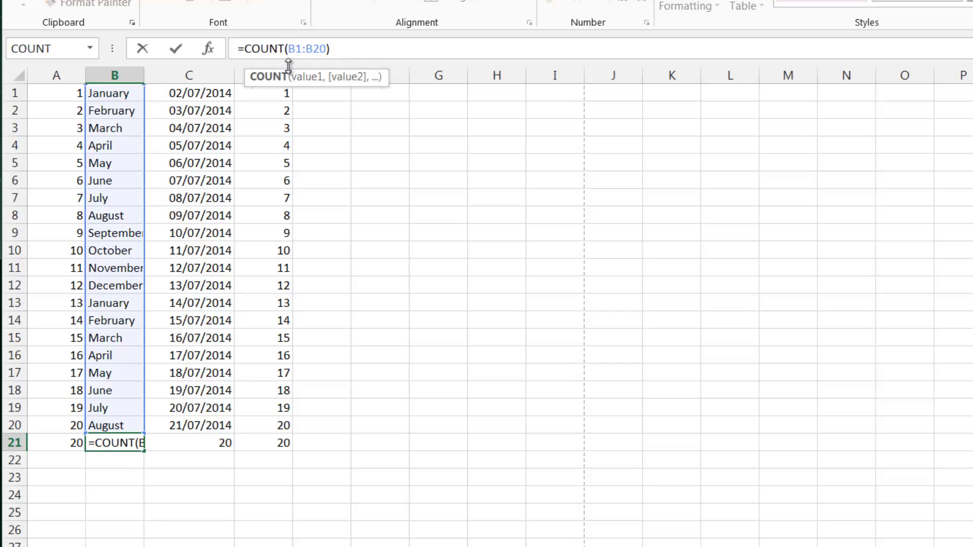
text(A)
key(Return)
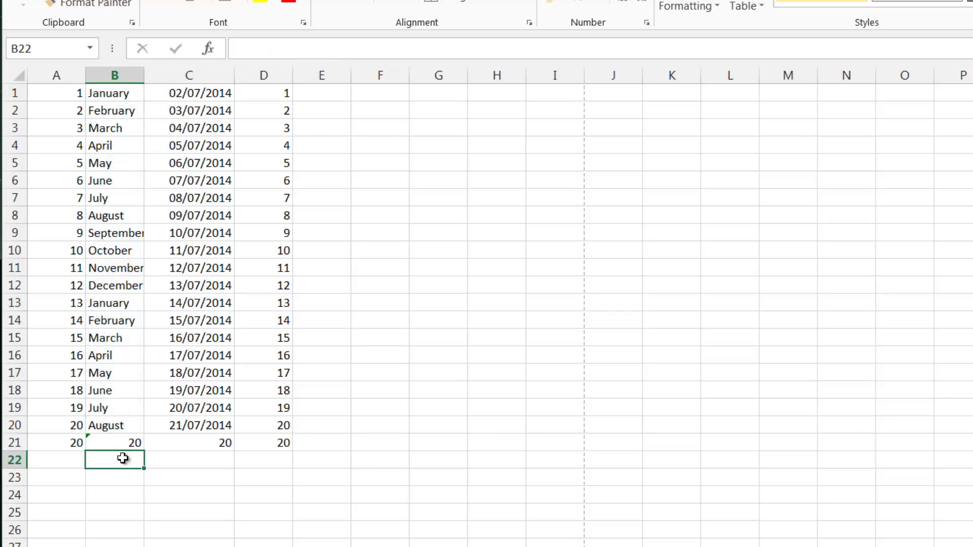
Step: Copy B21's COUNTA formula and paste it across A21:D21
click(122, 443)
key(ctrl+c)
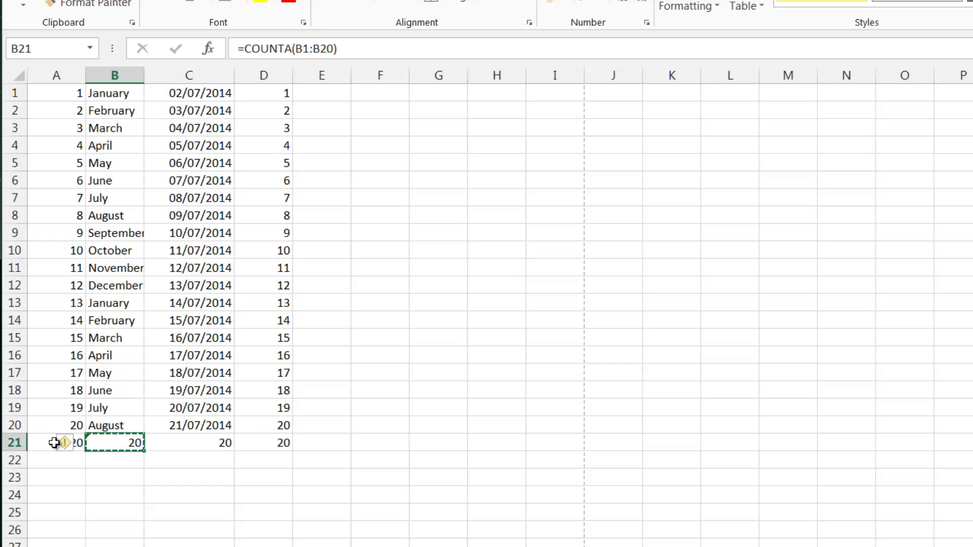
drag(54, 443, 265, 443)
key(ctrl+v)
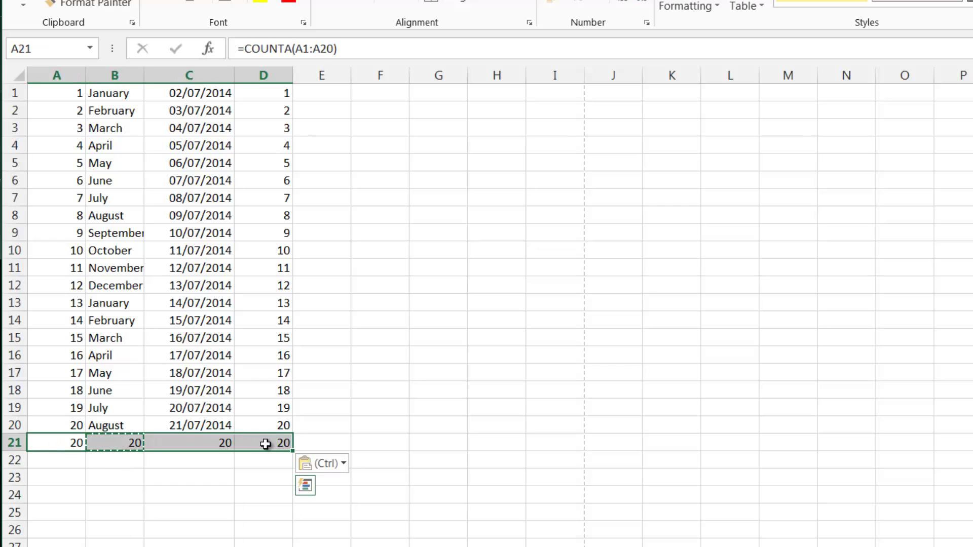
click(224, 470)
key(Escape)
Step: Verify each COUNTA formula in A21:D21 counts 20 entries
click(198, 443)
click(90, 443)
click(76, 443)
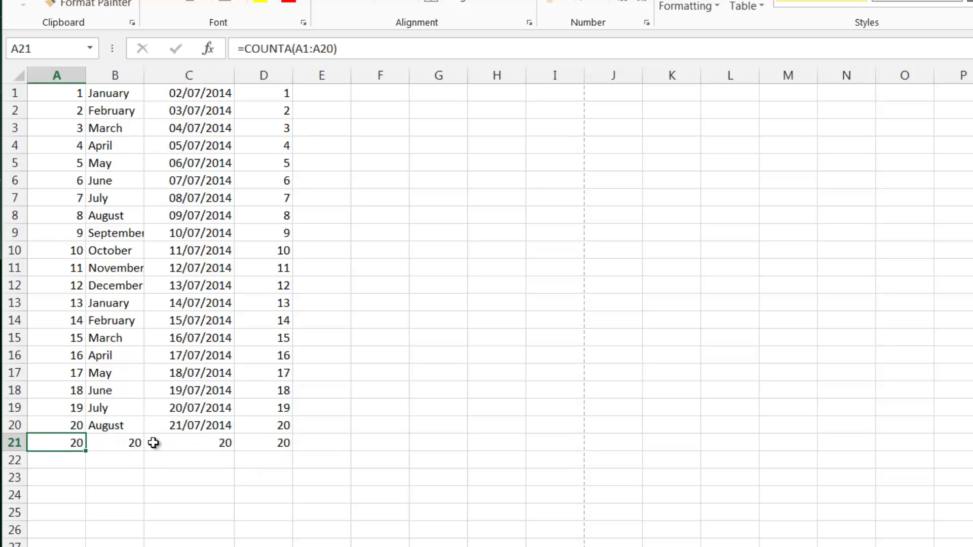
click(217, 441)
click(263, 438)
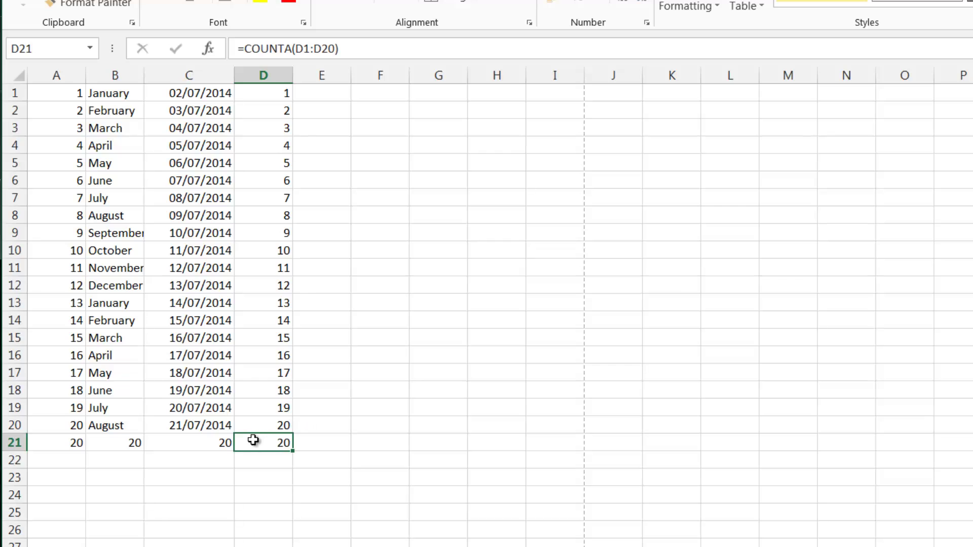
drag(253, 440, 37, 436)
Step: Clear the count formulas from row 21 and select the numbers in D1:D20
key(Delete)
click(271, 444)
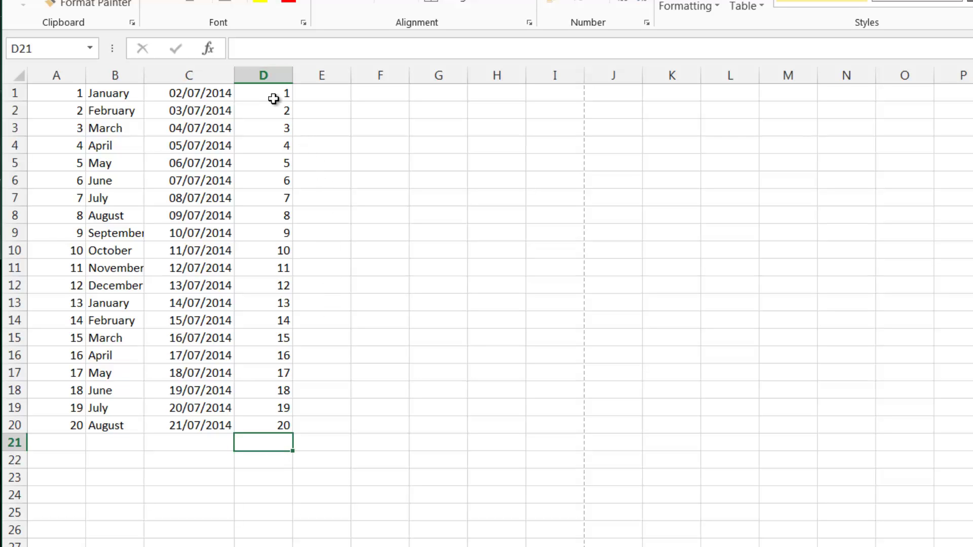
drag(273, 98, 272, 132)
drag(276, 97, 267, 421)
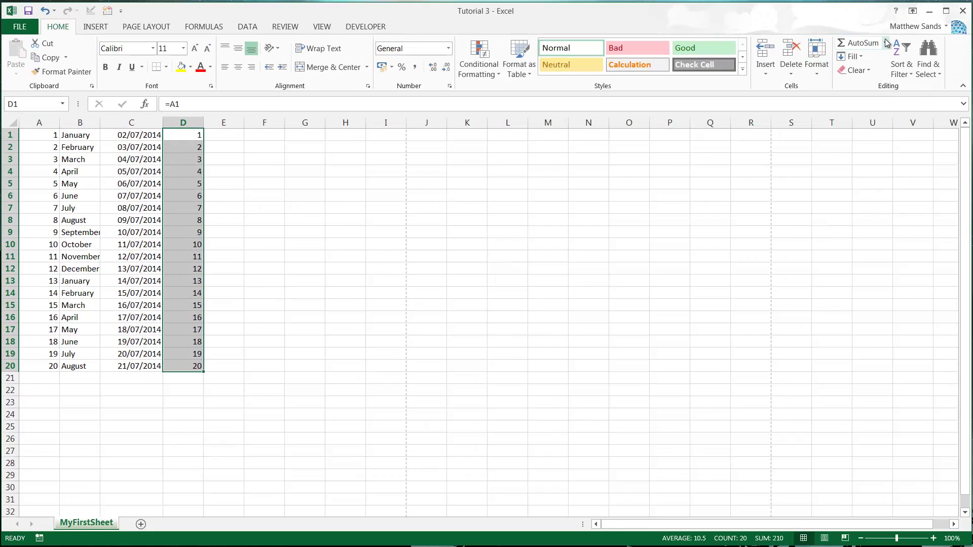
Step: Use AutoSum's Count Numbers to put =COUNT(D1:D20) in D21, showing 20
click(886, 44)
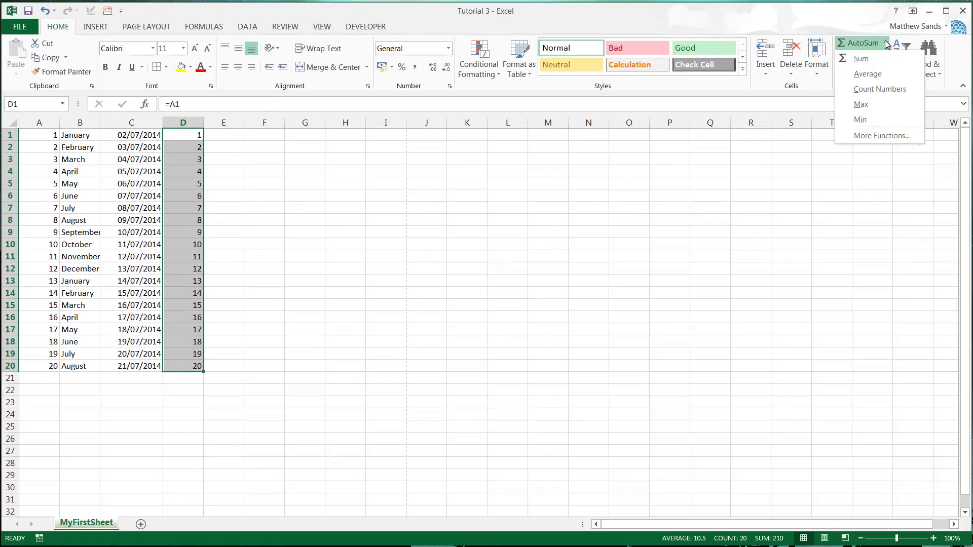
click(881, 89)
click(184, 389)
click(198, 379)
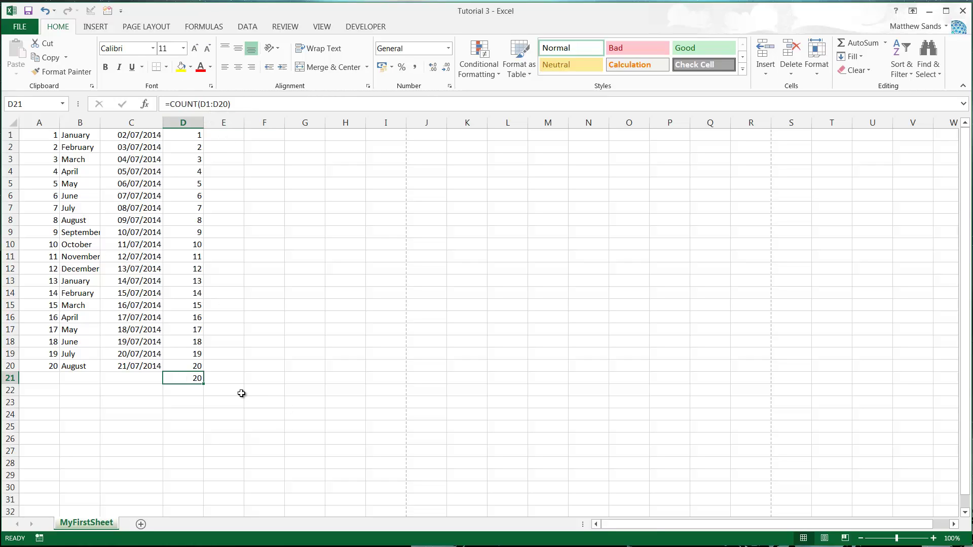
Step: Delete the =COUNT(D1:D20) formula from cell D21
key(Delete)
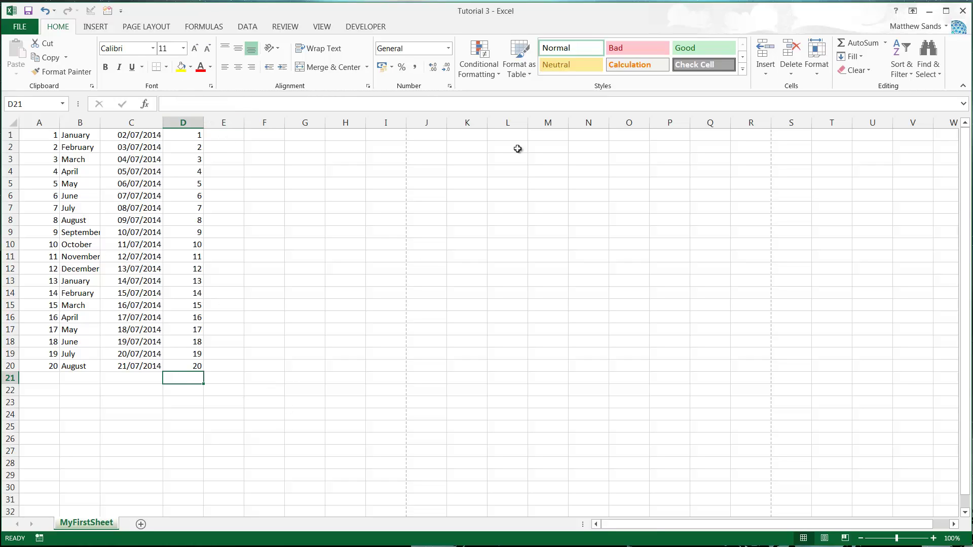